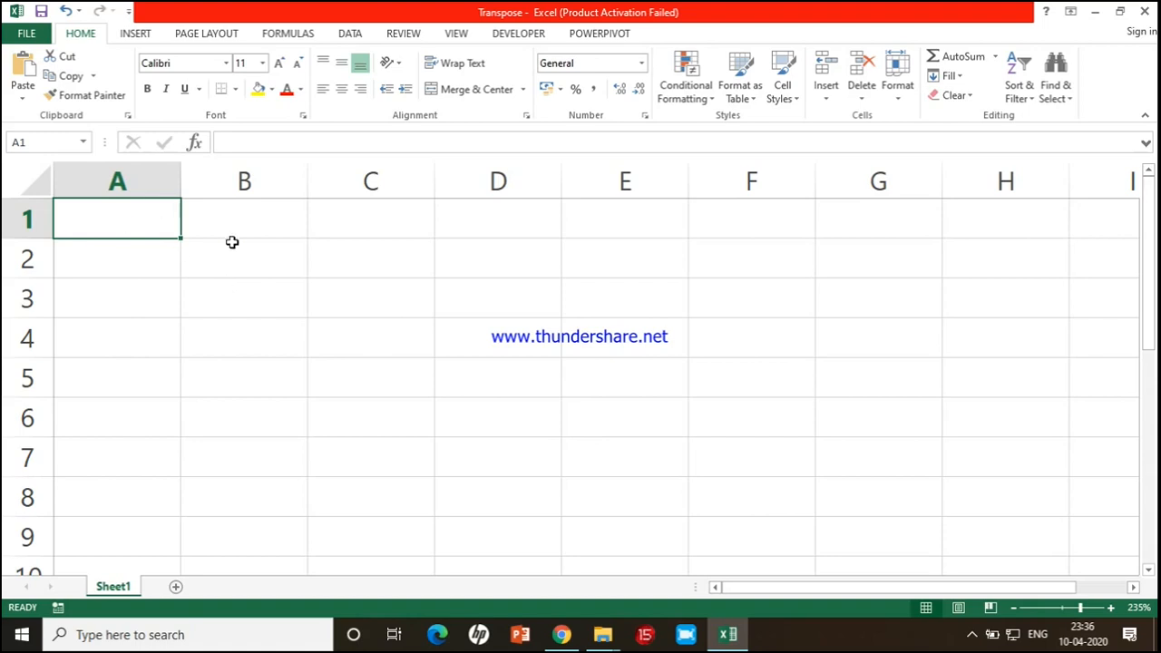
Step: Enter three people's first names down column A, one each in cells A1, A2 and A3
type("Siva")
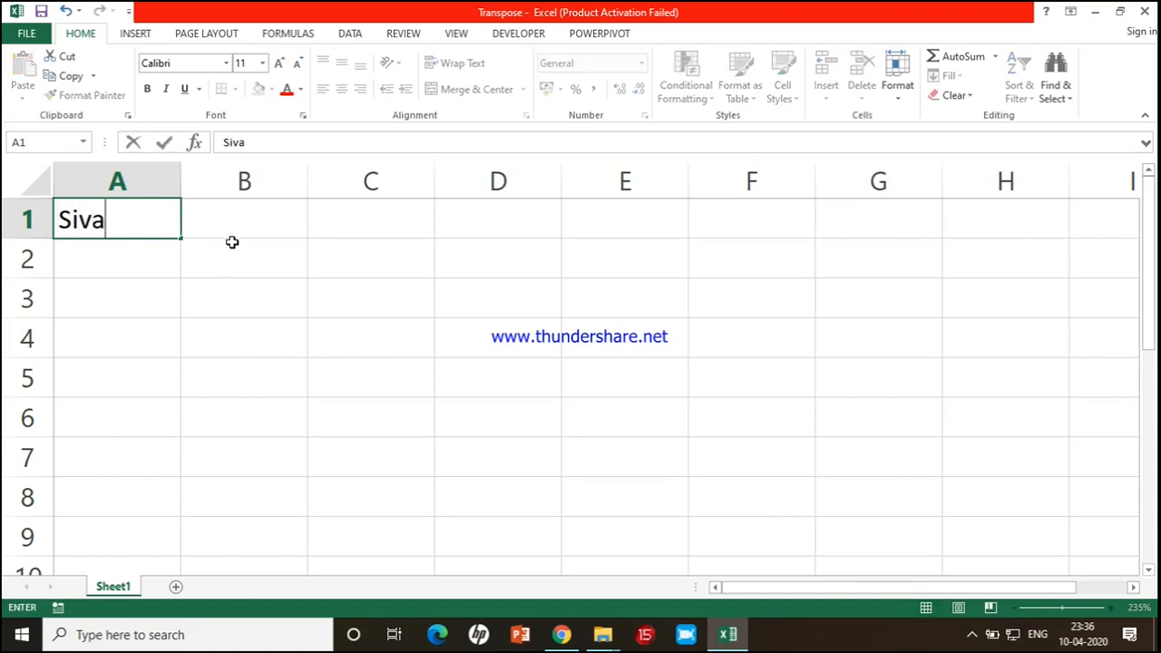
key("ctrl+Return")
key("Return")
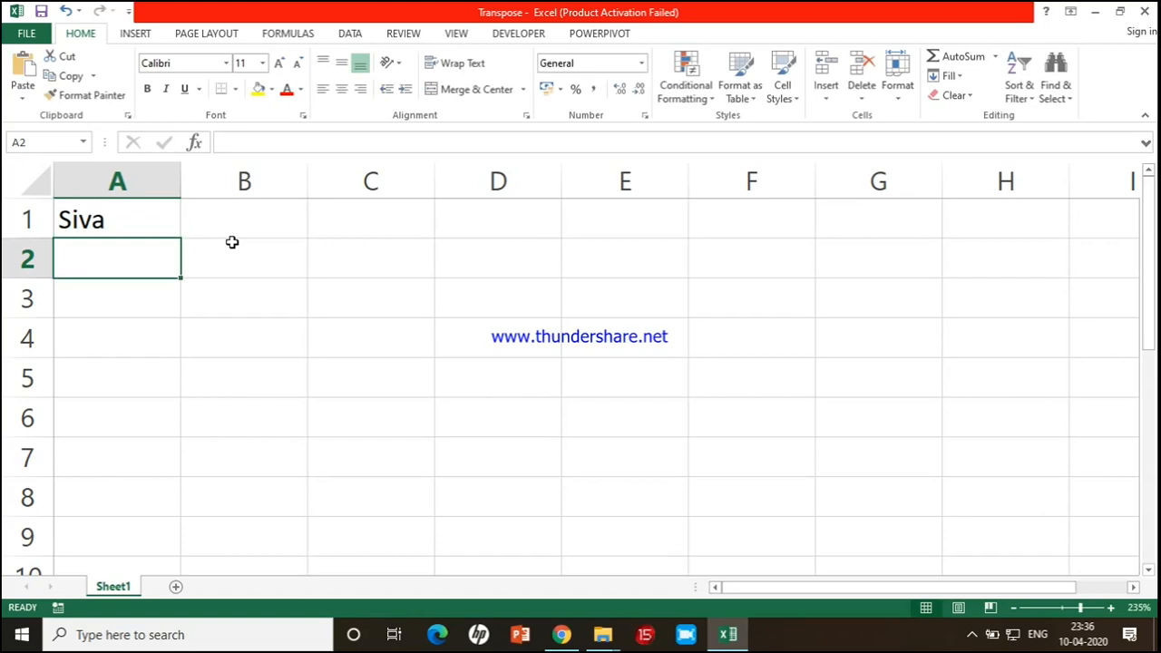
type("Raje")
key("Return")
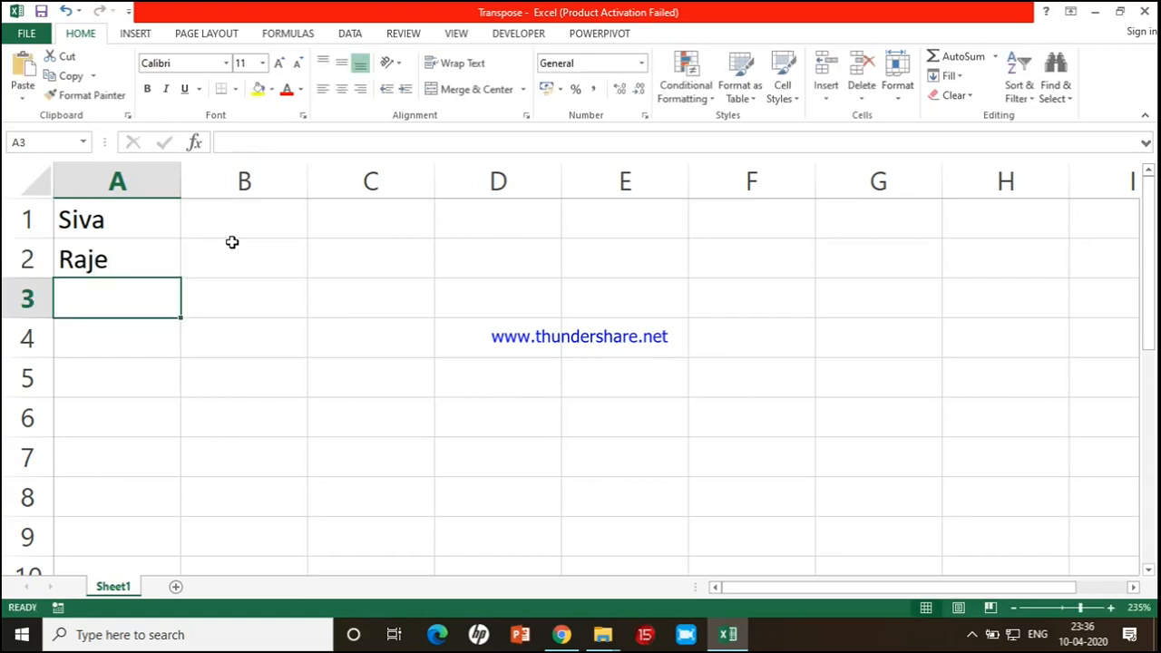
type("Jose")
key("Return")
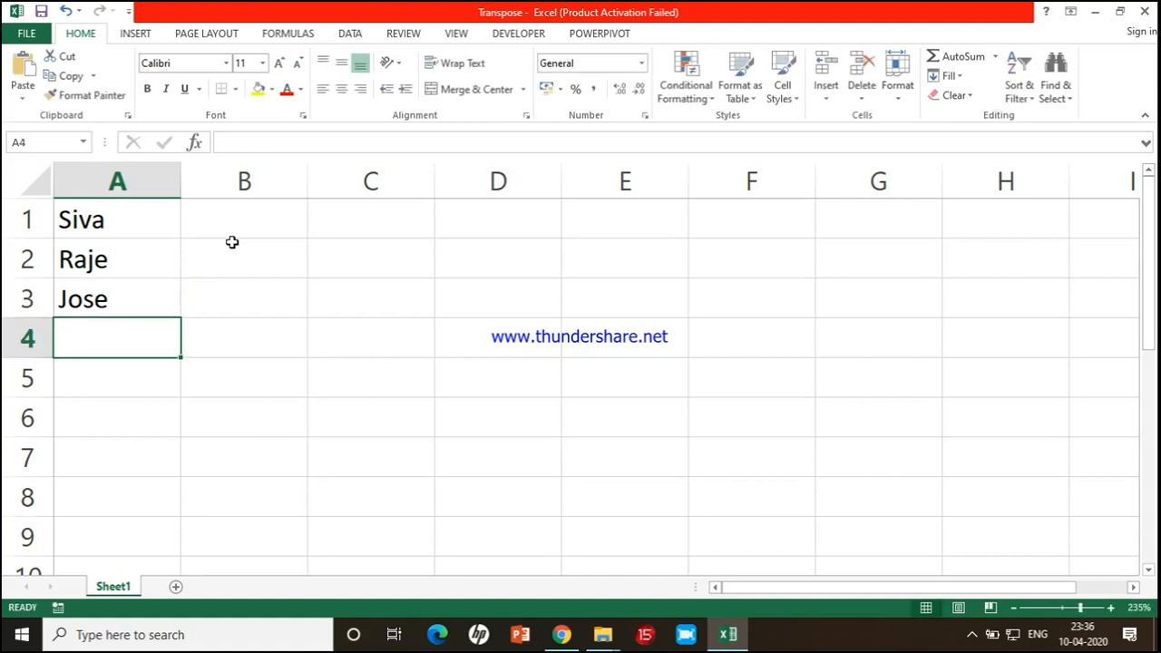
left_click_drag(122, 215, 112, 301)
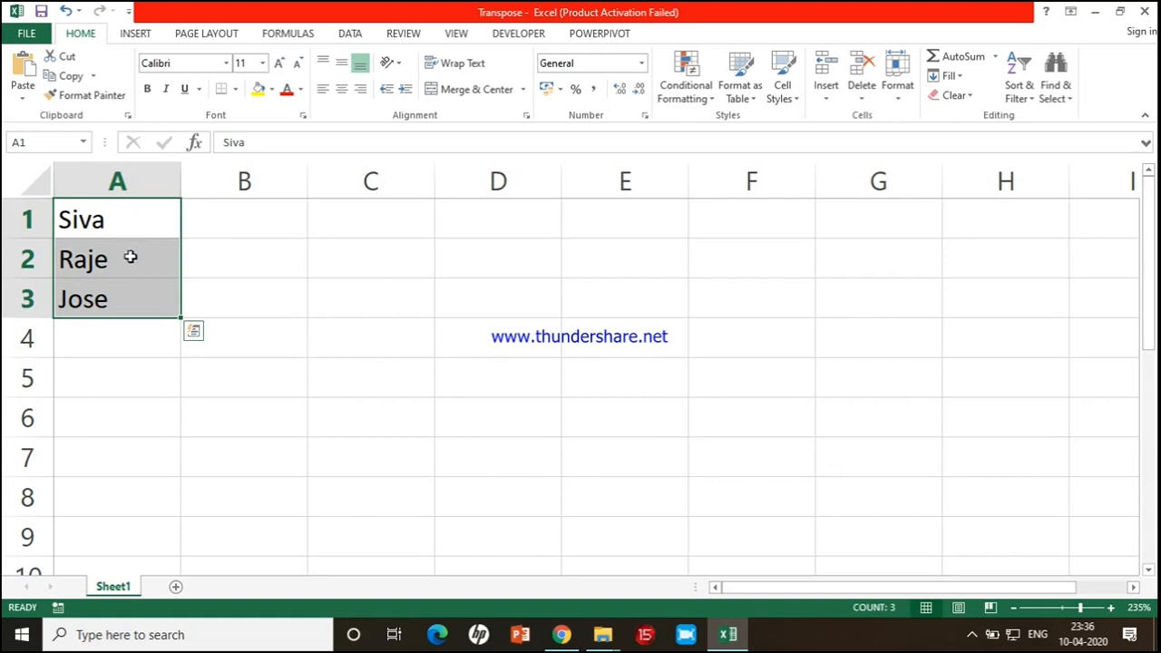
left_click_drag(207, 221, 479, 228)
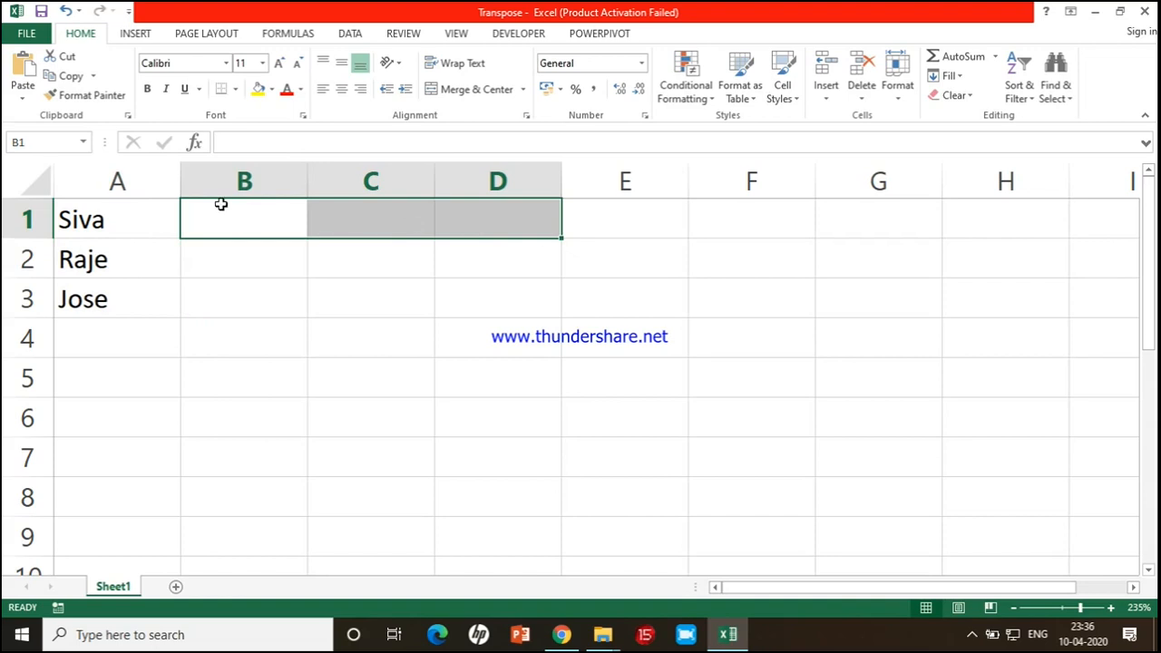
left_click(136, 221)
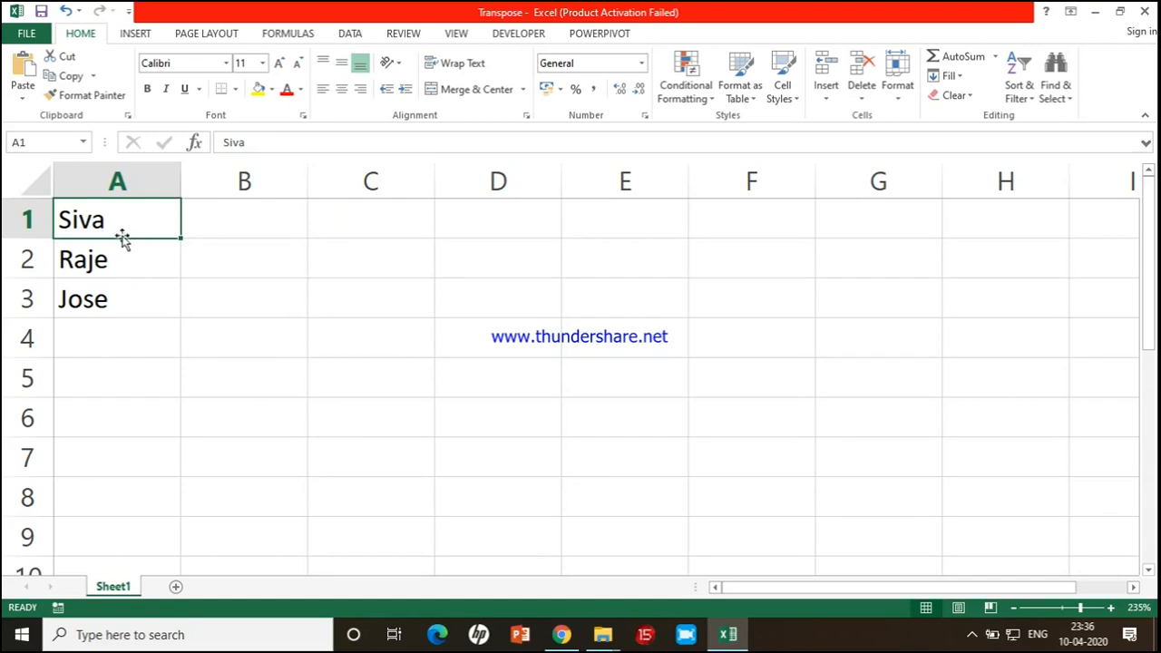
Step: Copy the names in A1:A3 and paste them transposed into row 1, starting at cell B1
left_click_drag(119, 220, 117, 288)
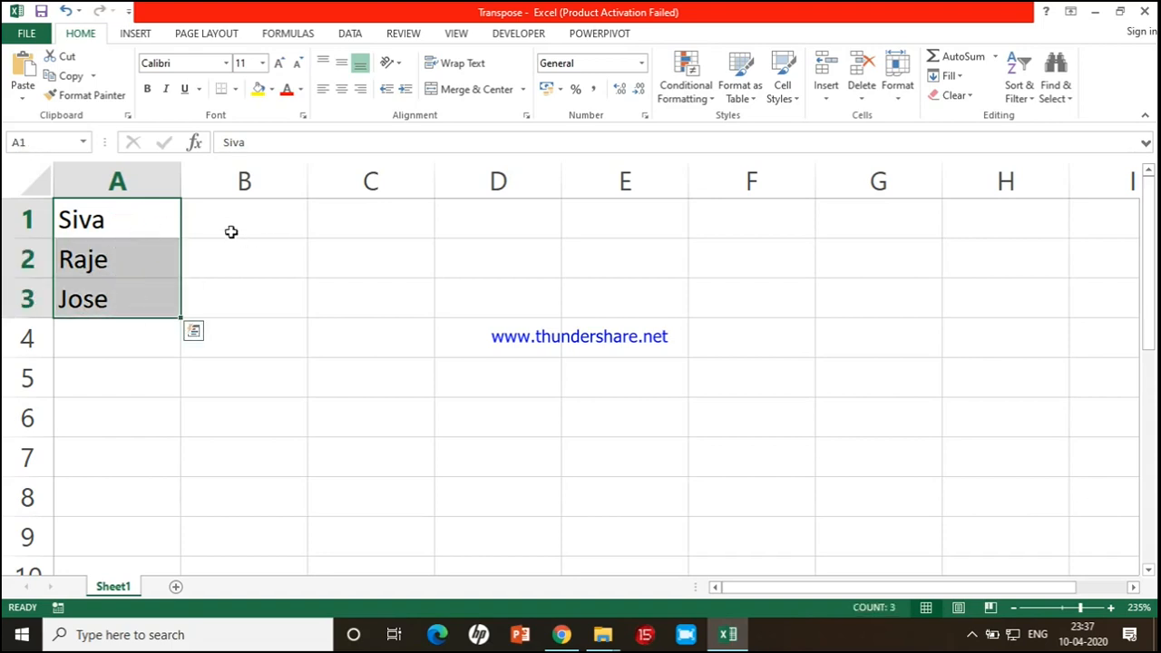
left_click(74, 81)
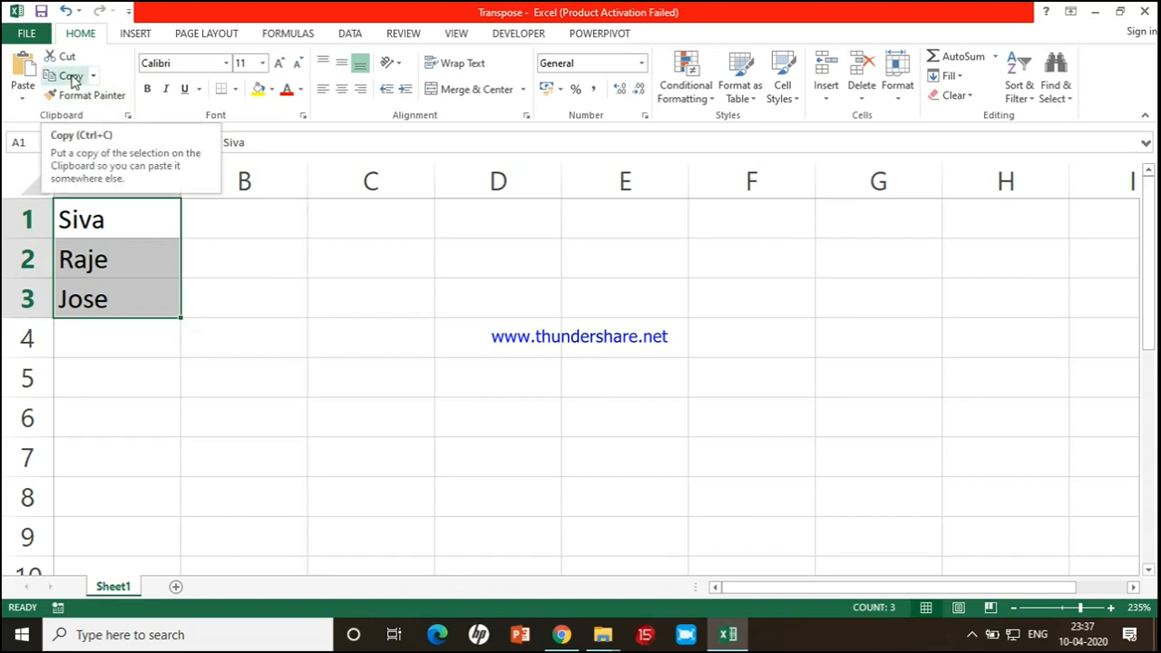
left_click(74, 81)
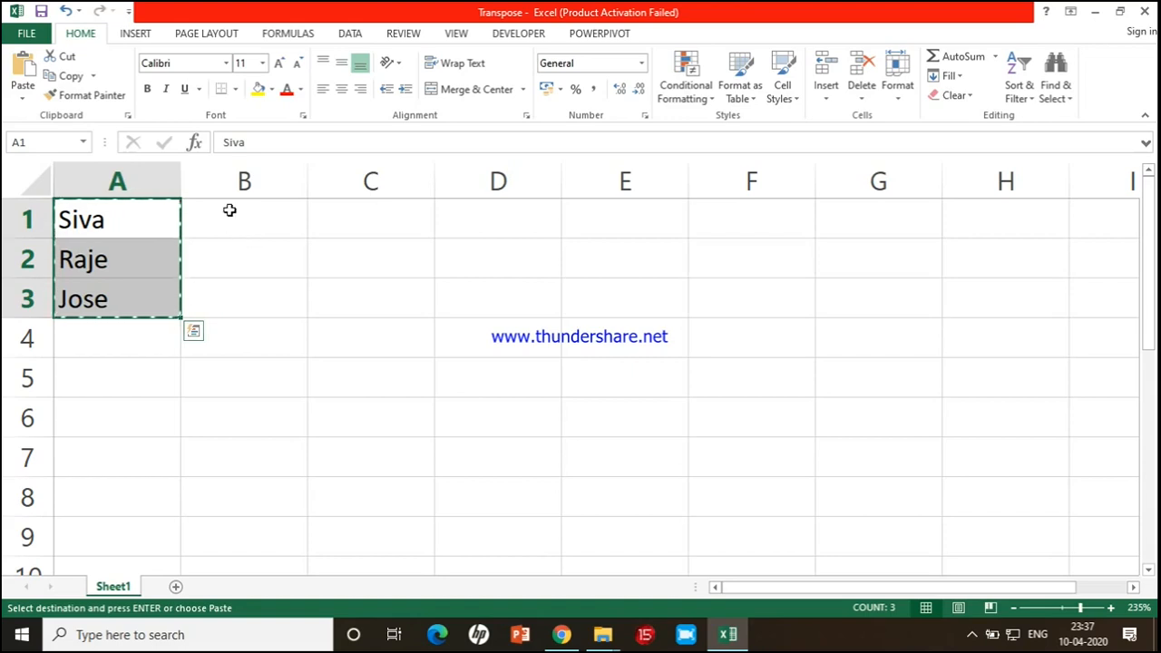
left_click(230, 210)
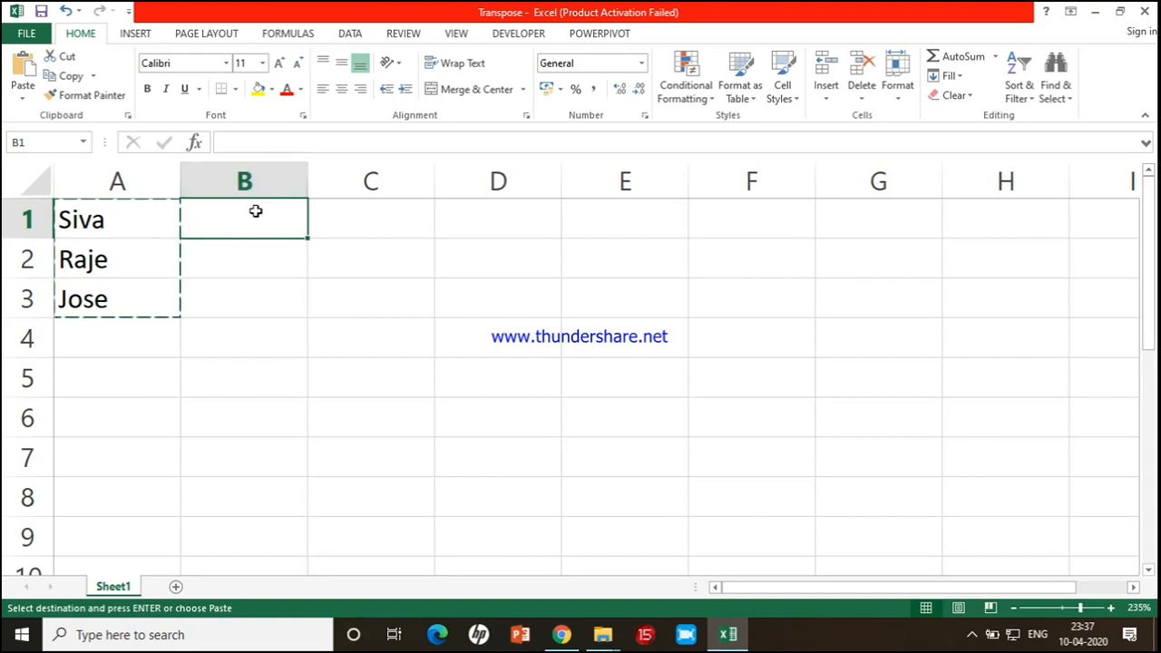
left_click(23, 103)
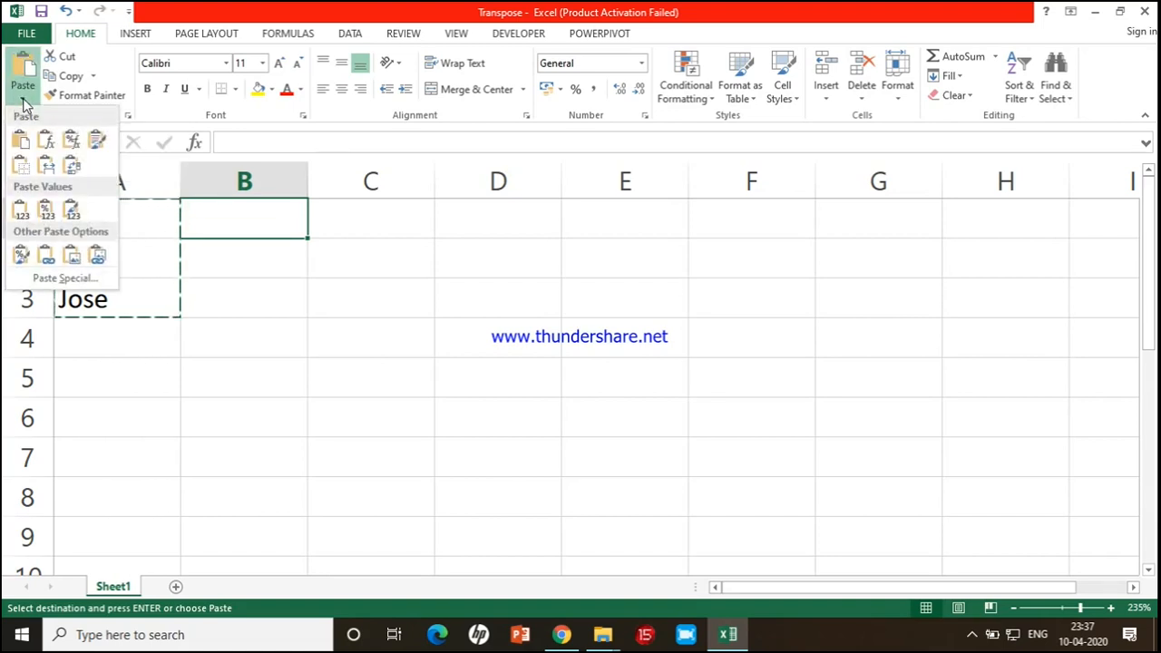
left_click(73, 172)
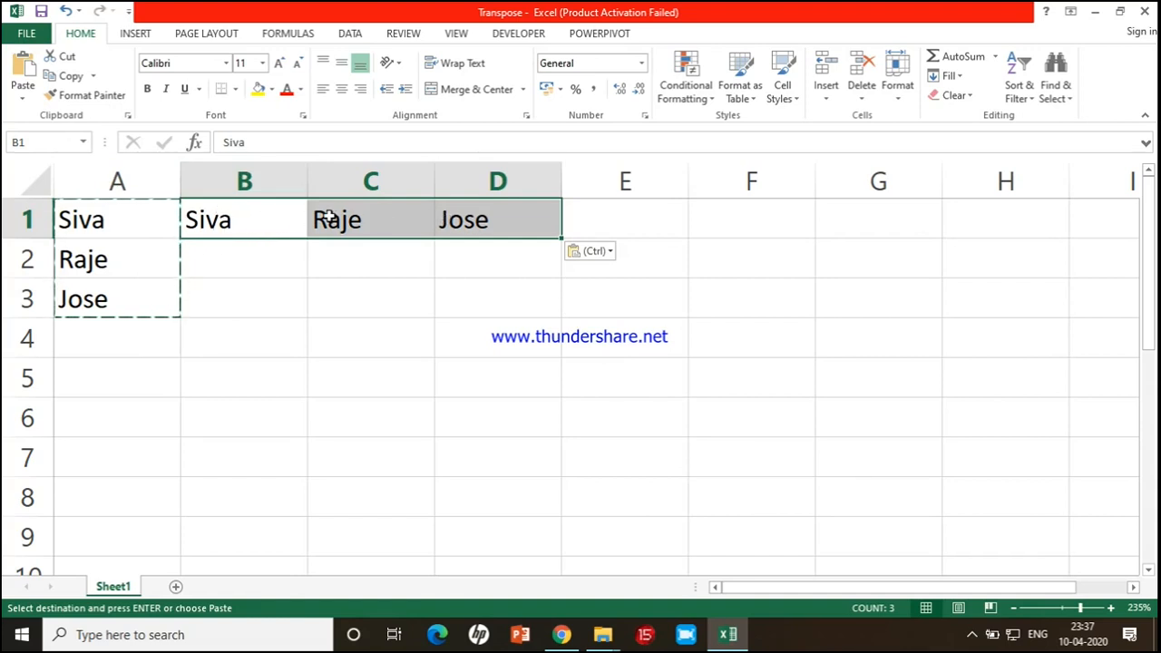
Step: Paste the copied names transposed once more into row 2, starting at cell B2
left_click(268, 263)
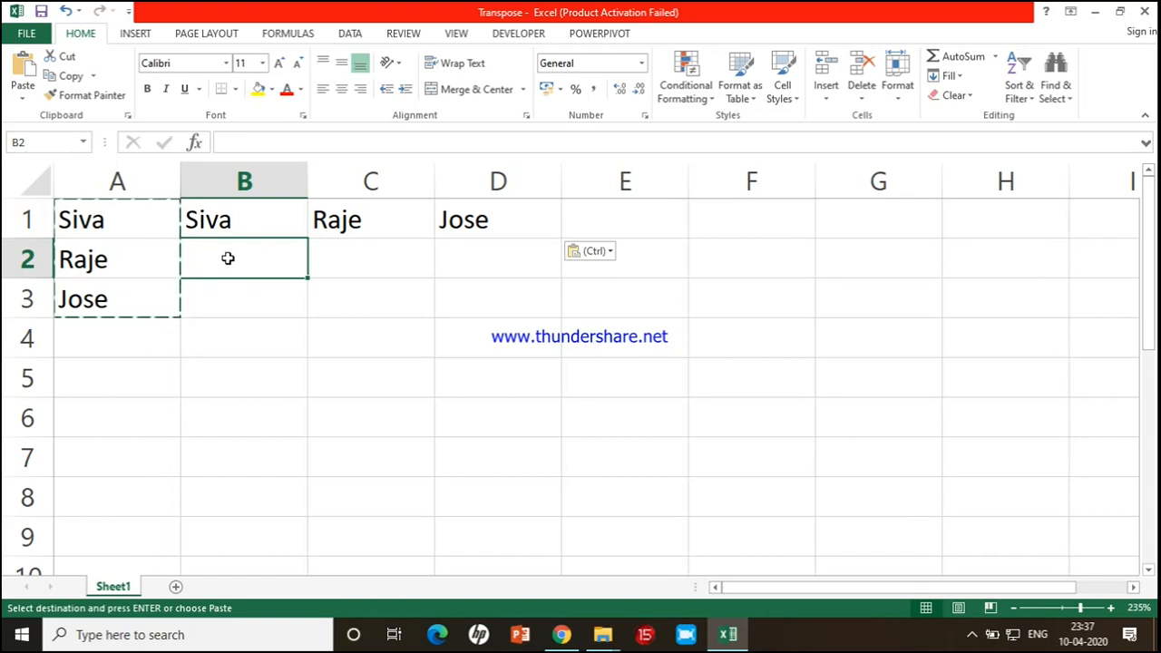
left_click(24, 102)
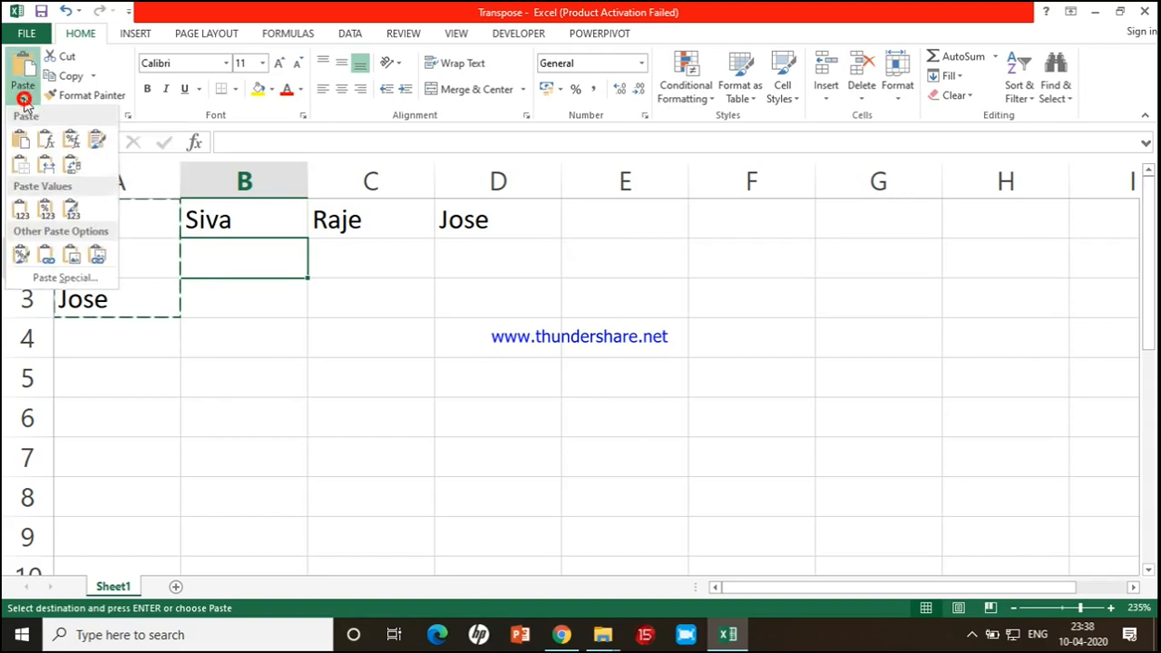
left_click(72, 167)
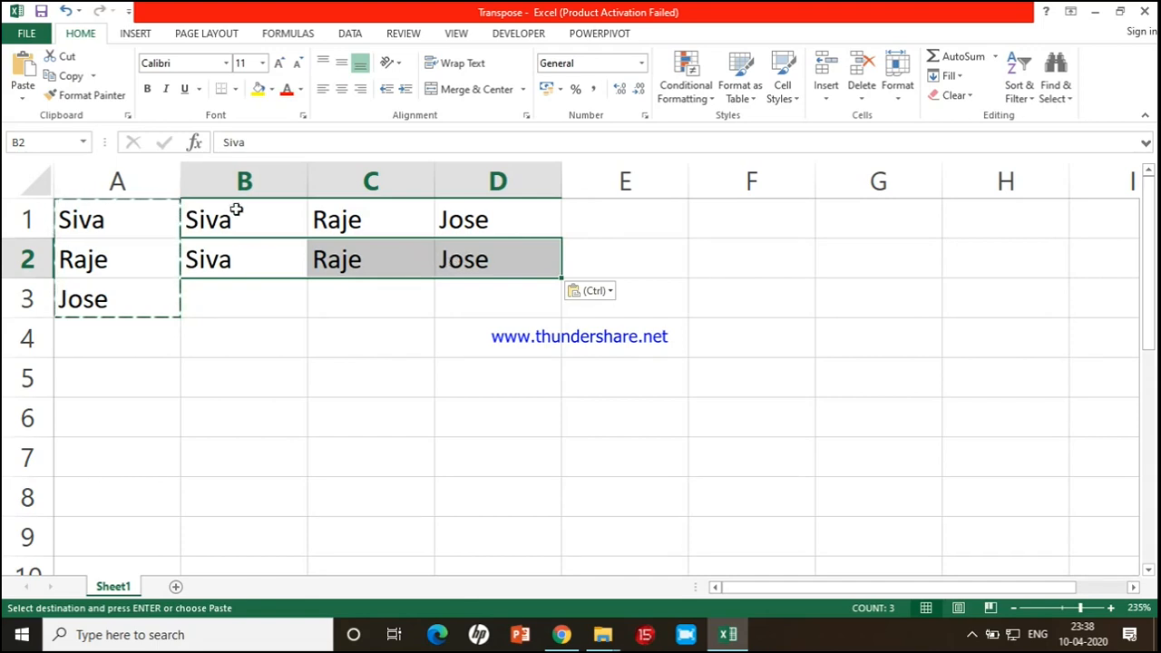
Step: Copy the row of names in B2:D2 and paste it transposed as a column starting at cell E1
left_click(66, 77)
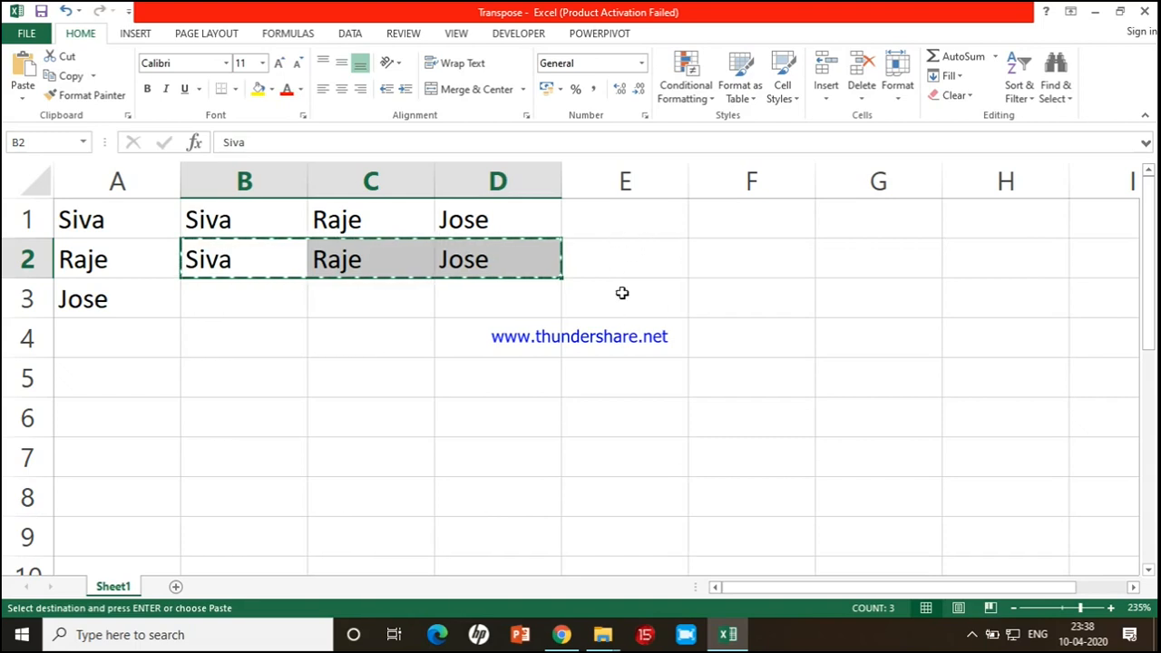
left_click(604, 216)
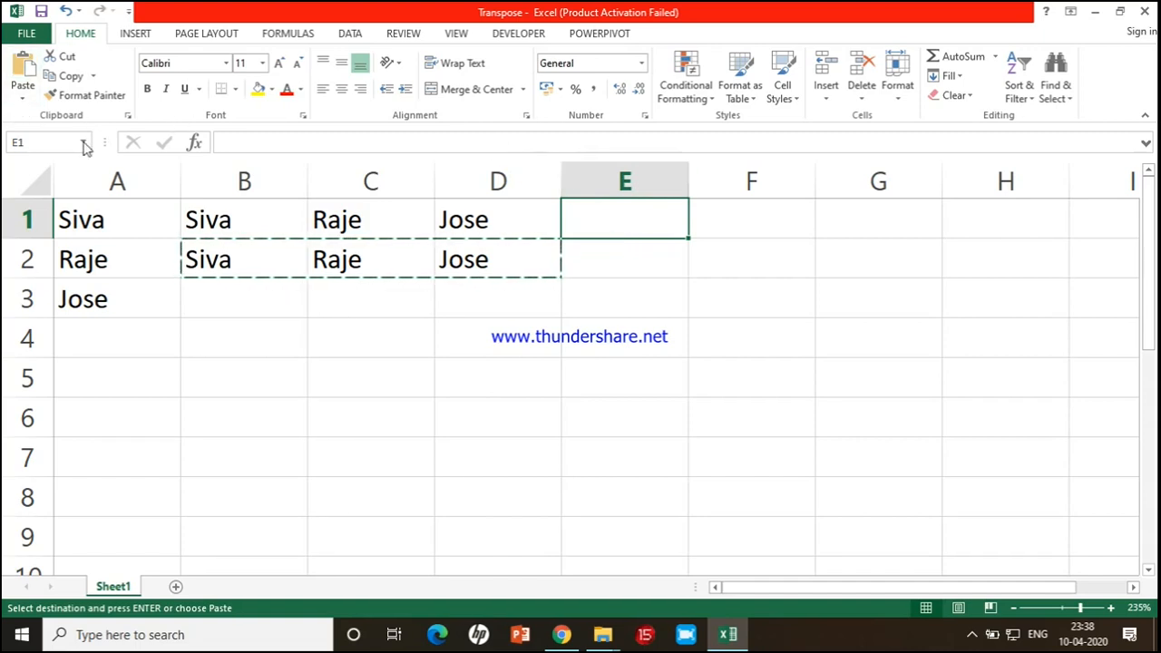
left_click(25, 100)
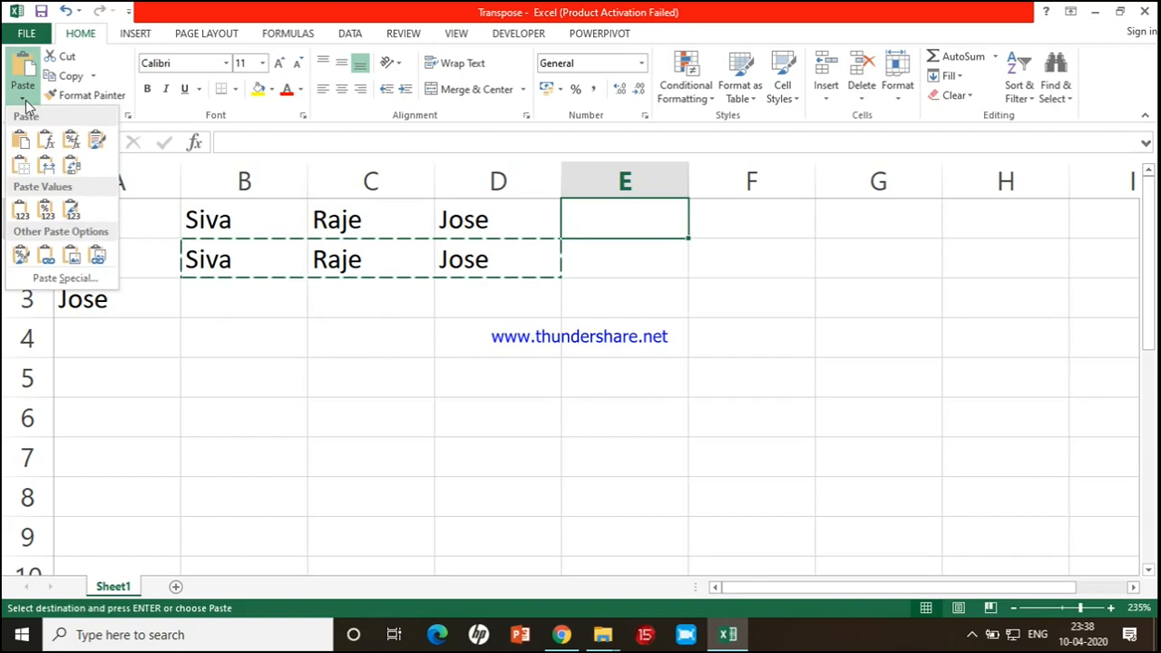
left_click(72, 165)
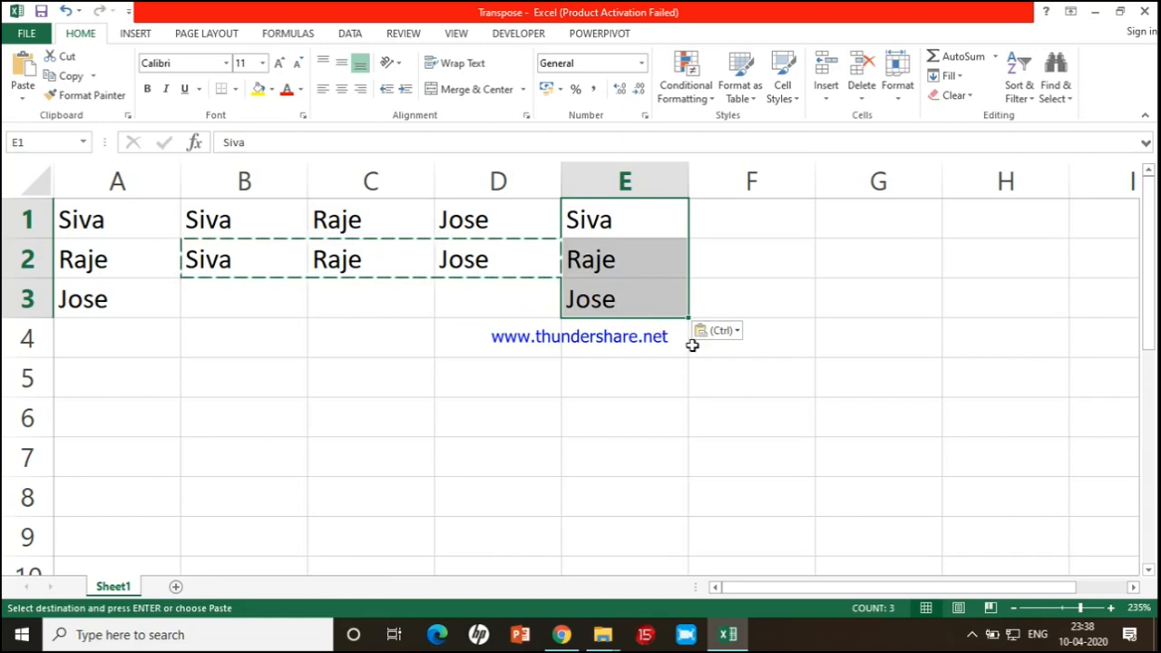
Step: Copy the column of names in E1:E3 to A4:A6 with a normal paste
key("ctrl+c")
left_click(100, 353)
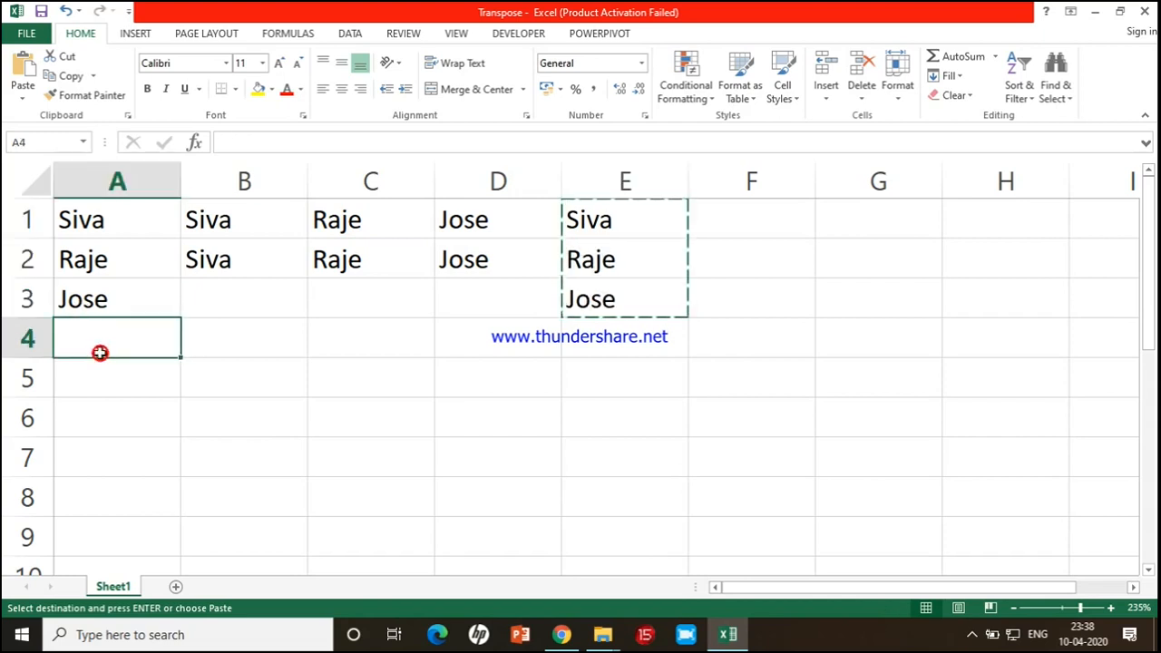
key("ctrl+v")
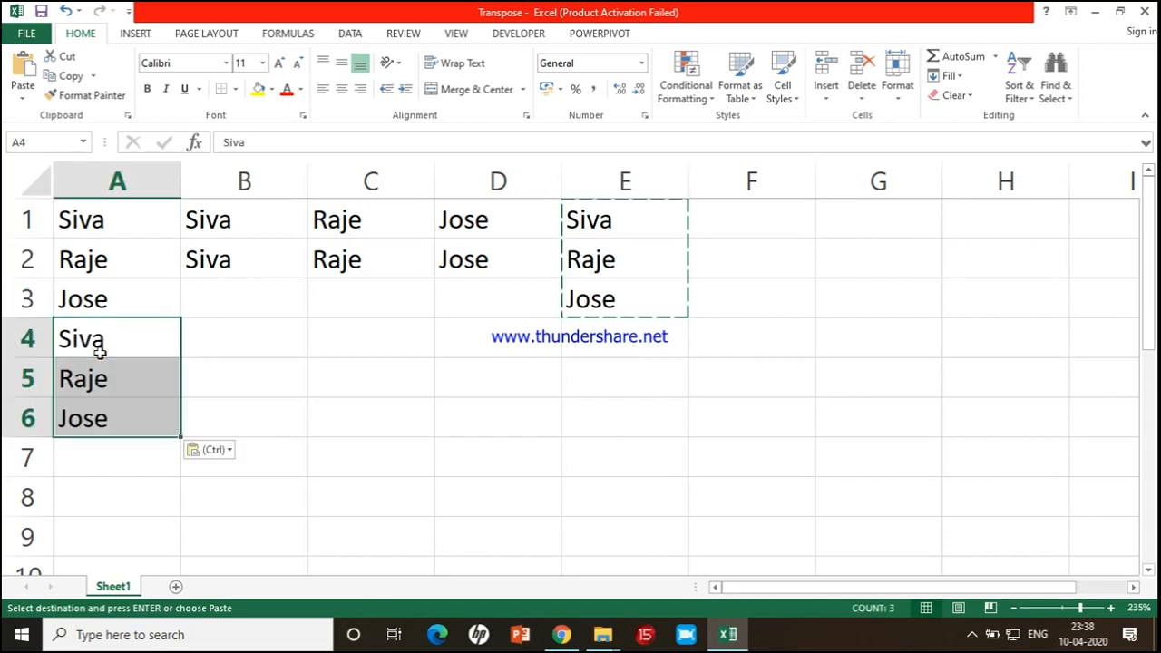
key("Escape")
left_click(223, 344)
left_click_drag(140, 332, 135, 399)
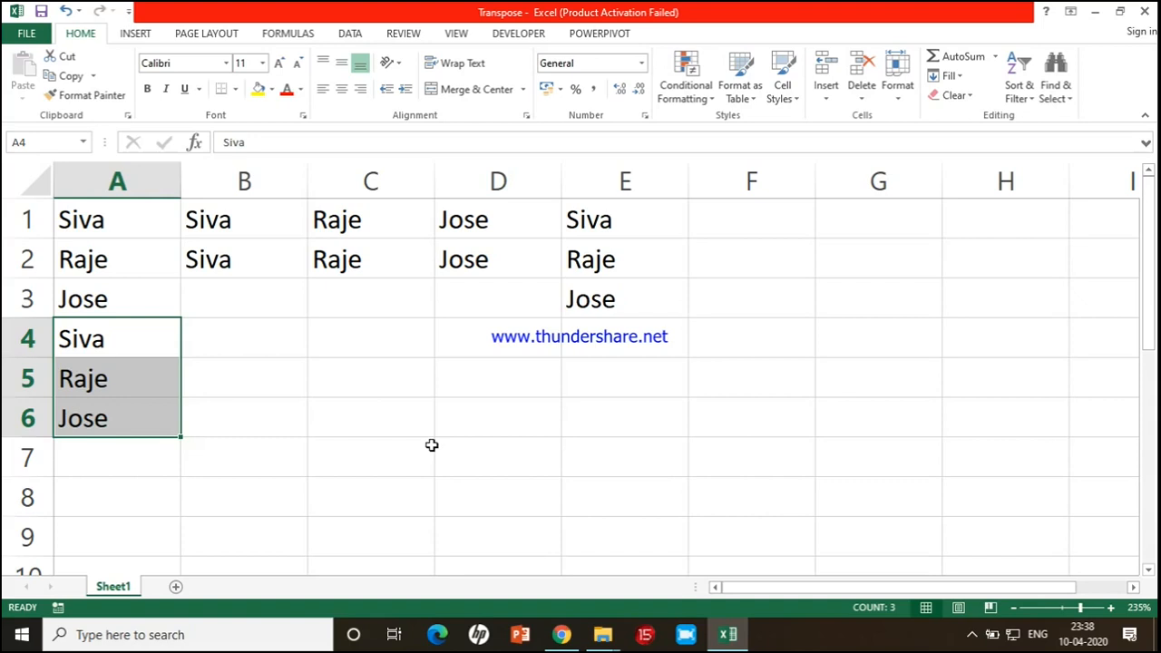
key("ctrl+c")
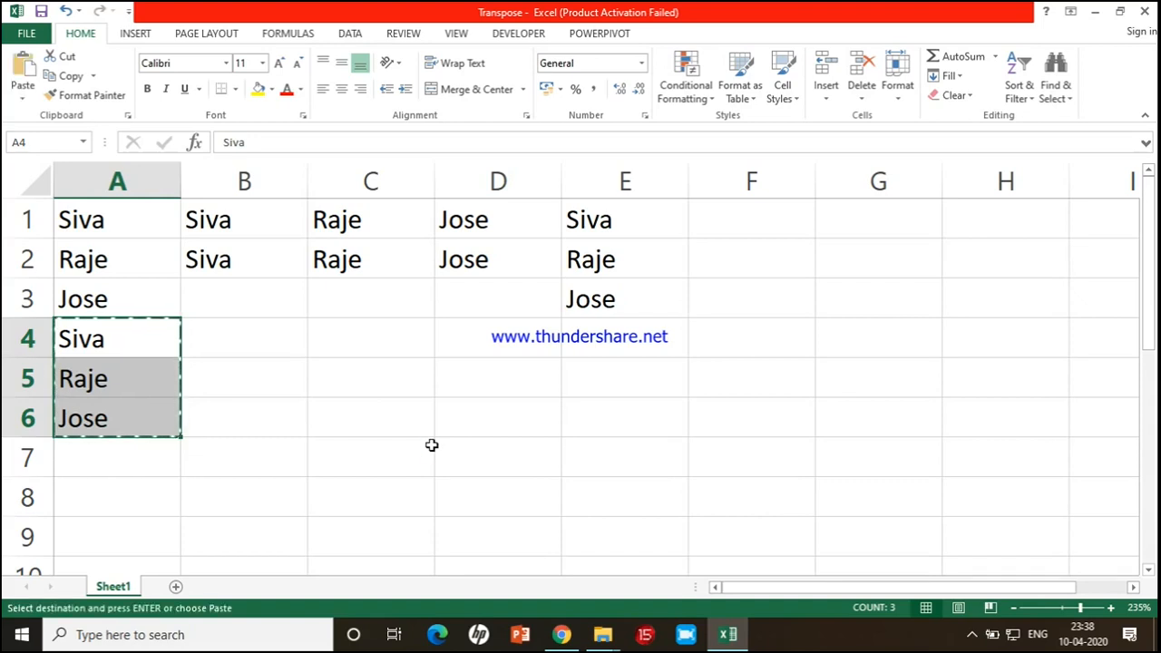
left_click_drag(278, 344, 508, 339)
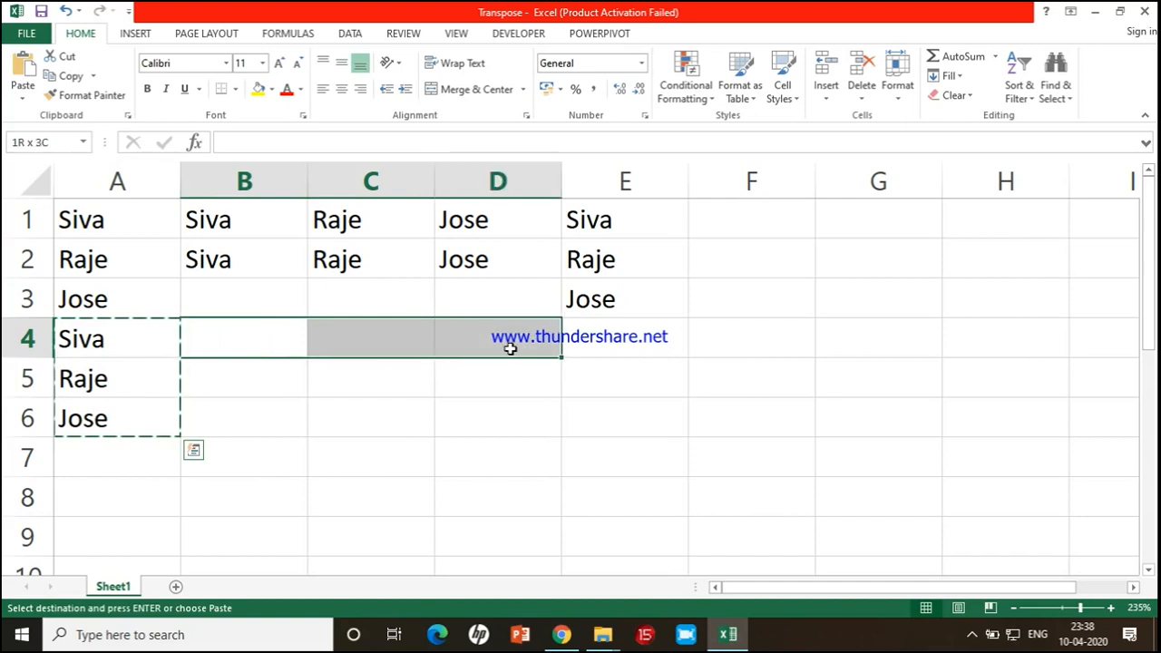
left_click(282, 332)
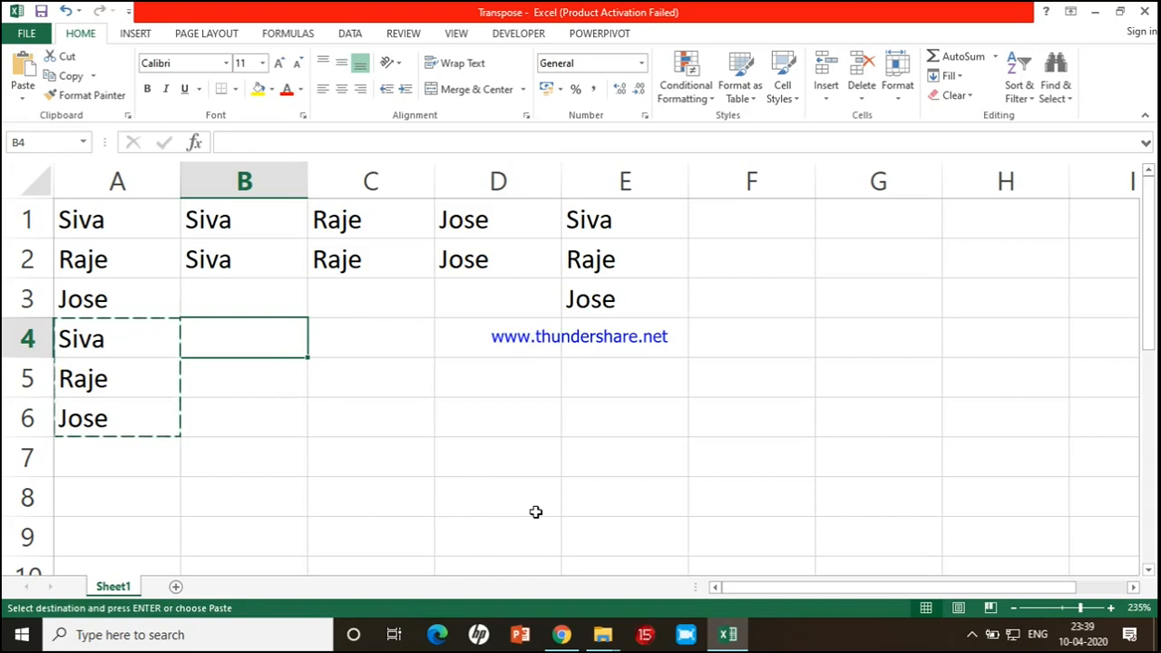
key("Escape")
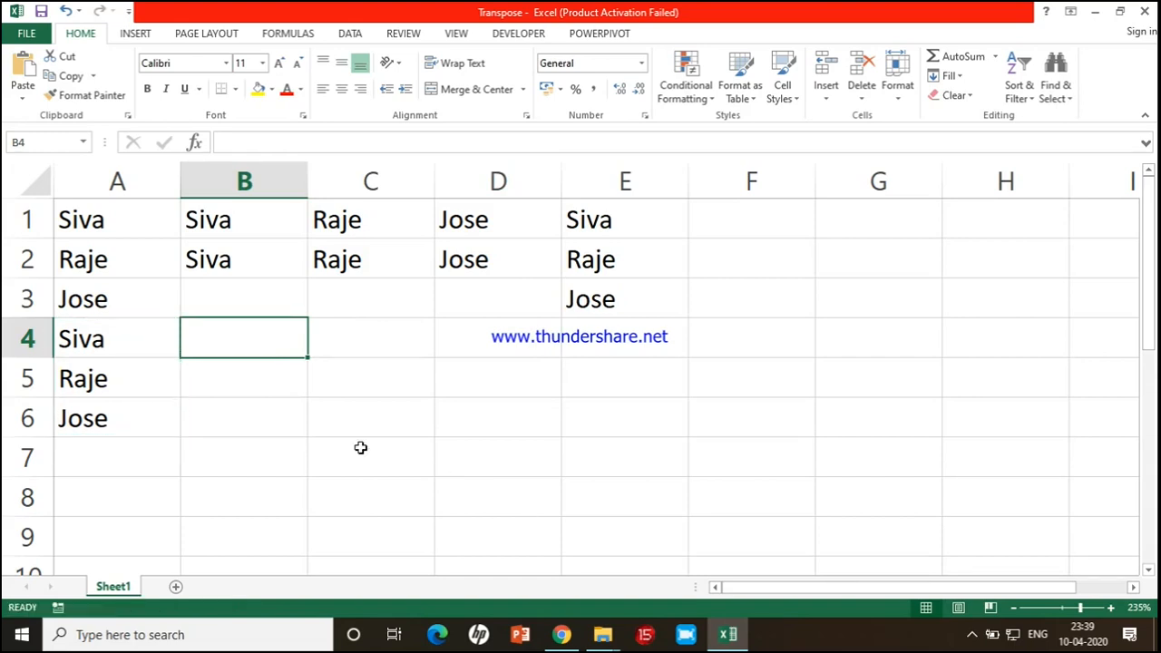
Step: Copy the names in A4:A6 and use Paste Special with Transpose to place them in row 4 from cell B4
left_click_drag(86, 336, 95, 413)
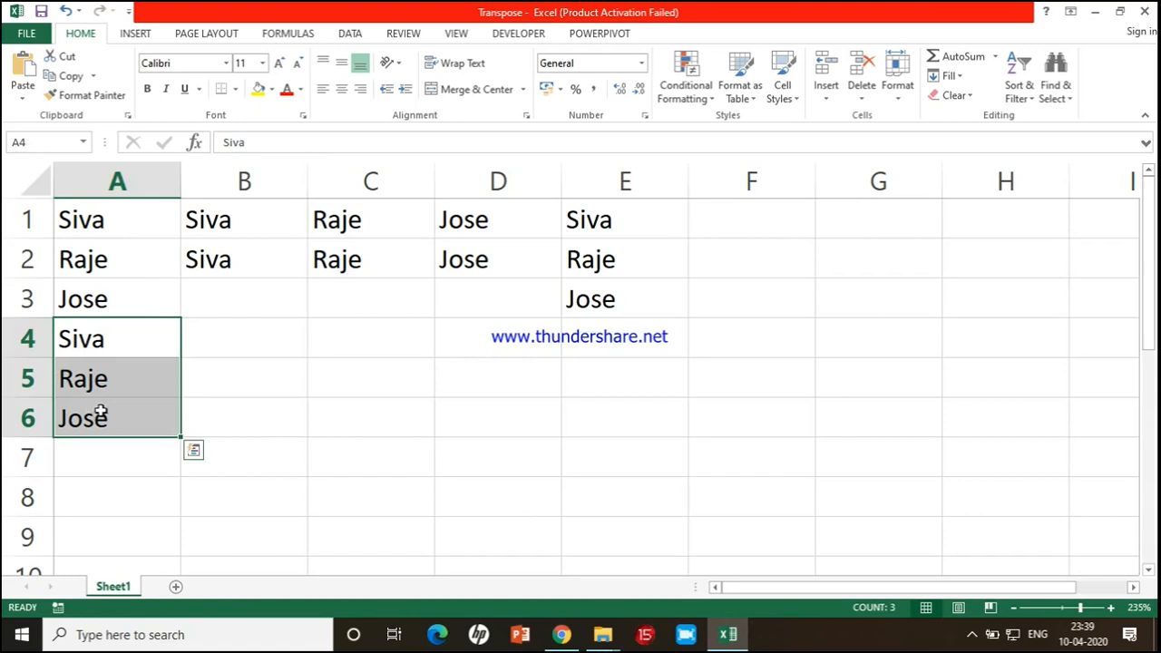
left_click(213, 340)
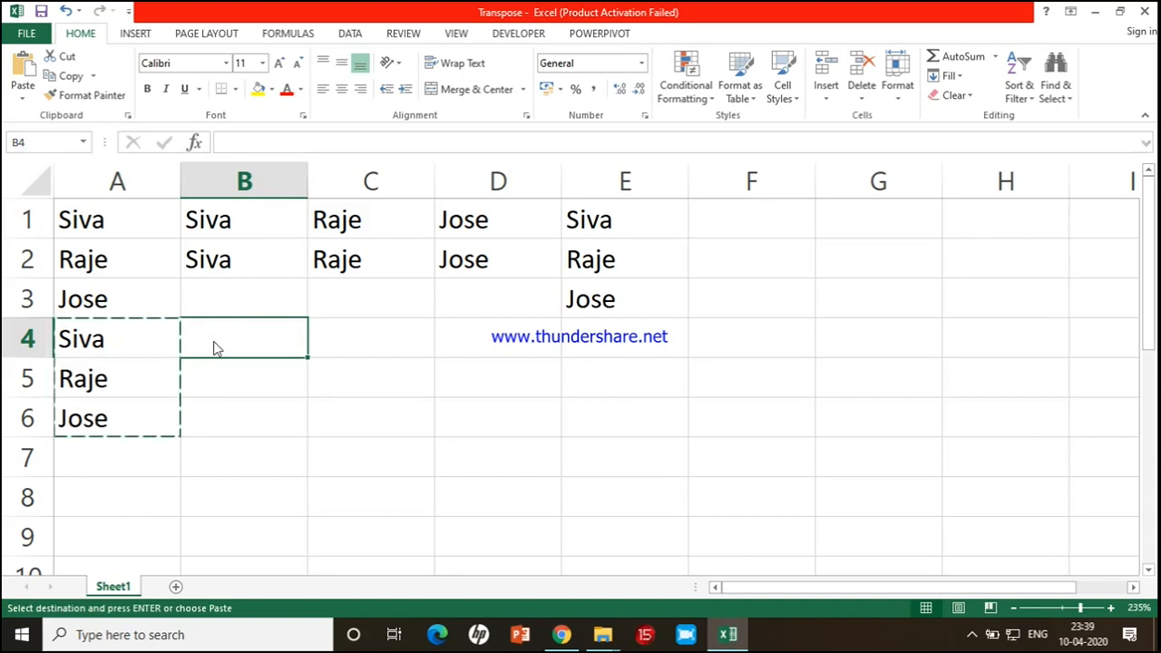
key("ctrl+alt+v")
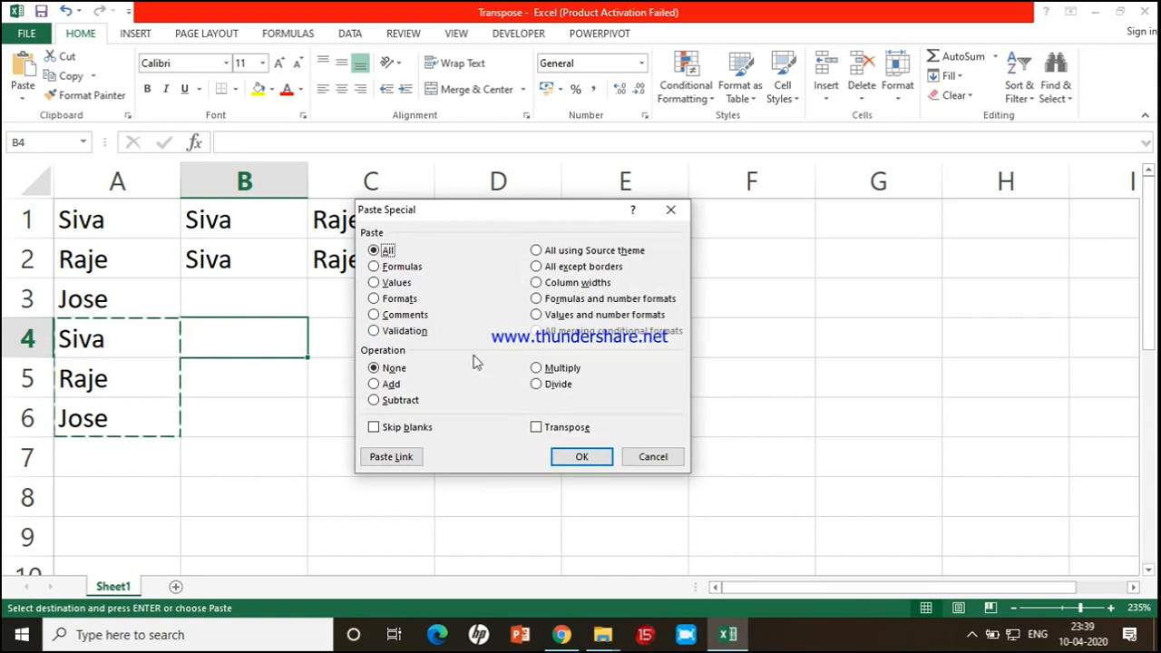
key("alt+e")
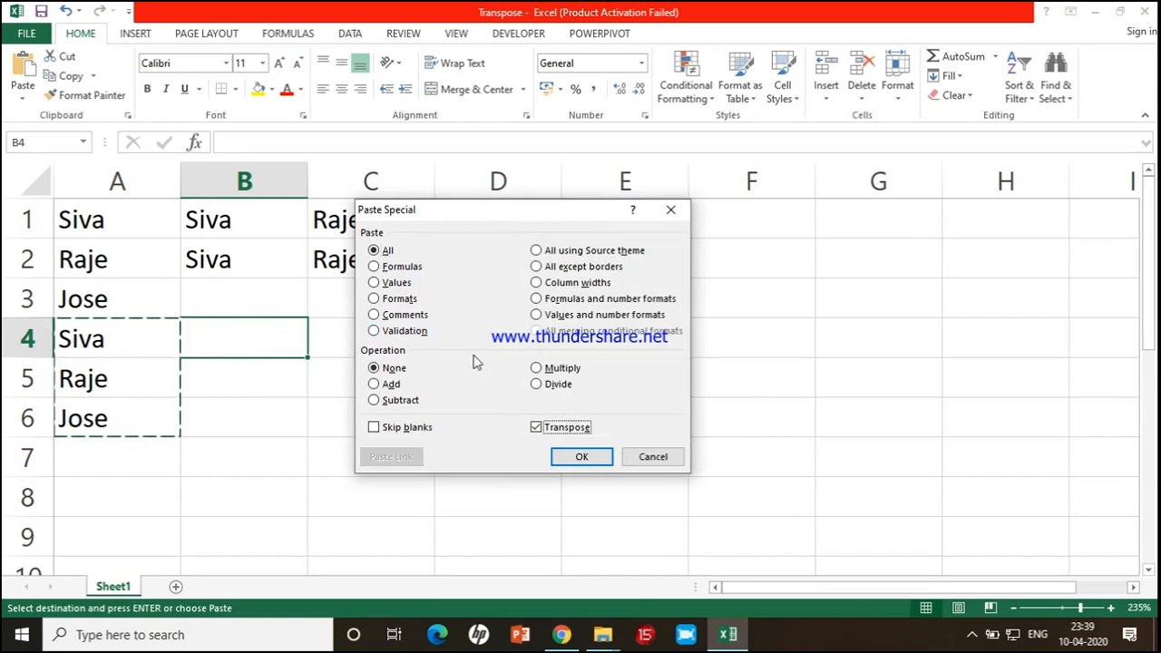
key("Return")
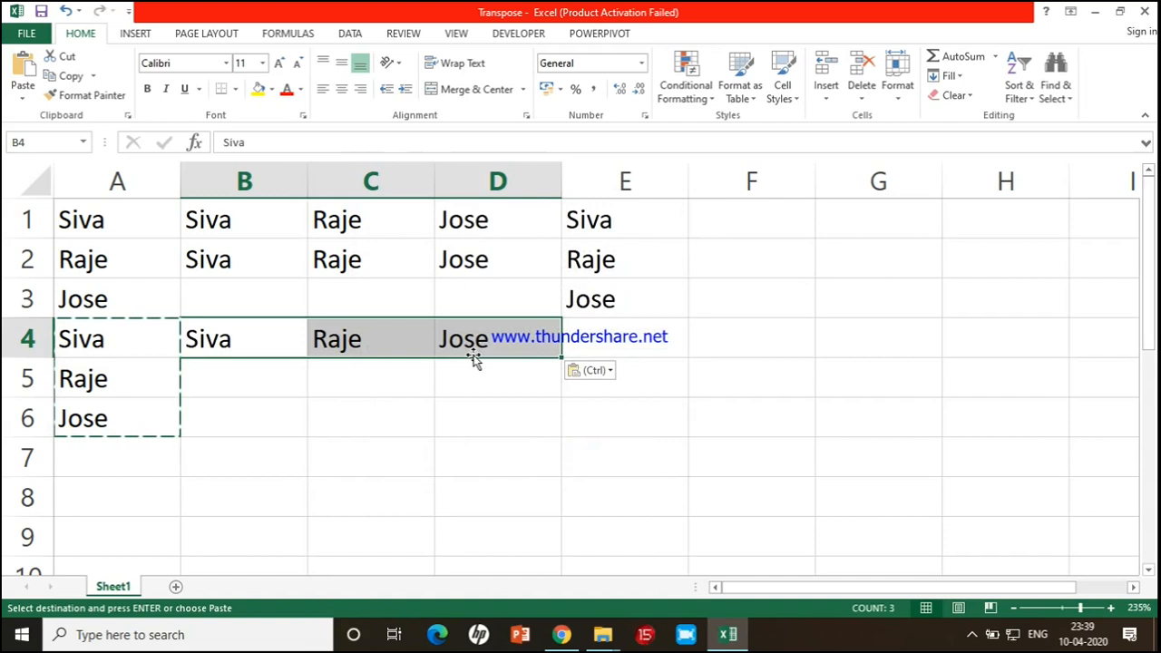
Step: Paste the copied names again at cell B5 using Paste Special with the Transpose option
left_click(267, 382)
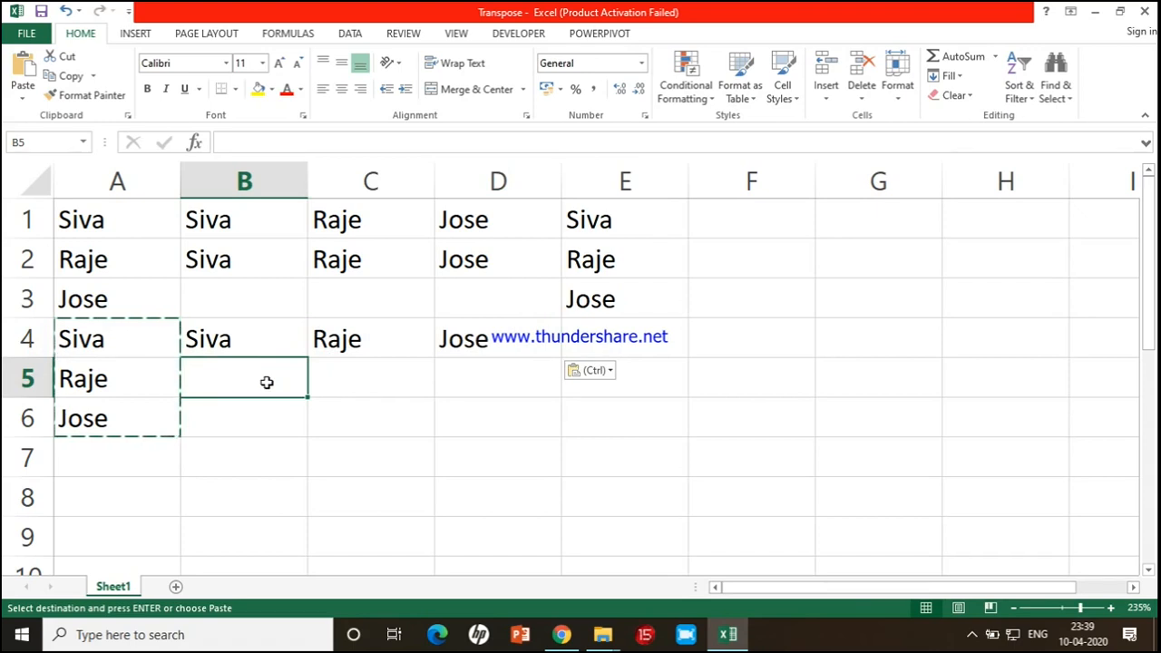
key("ctrl+alt+v")
key("alt+e")
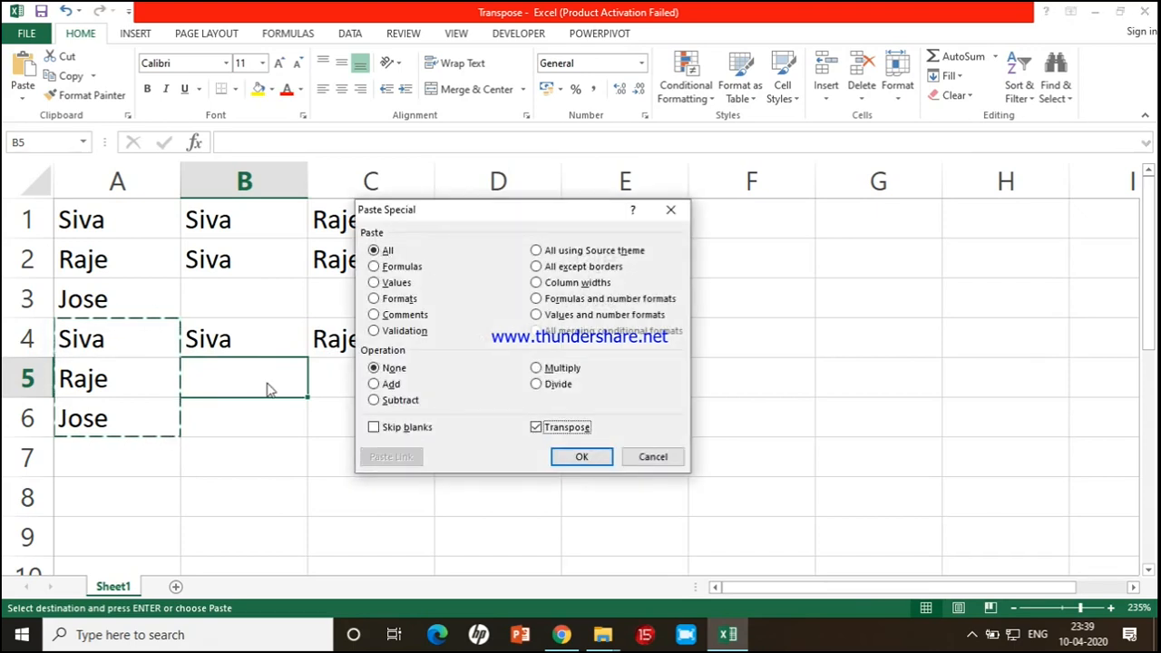
key("Return")
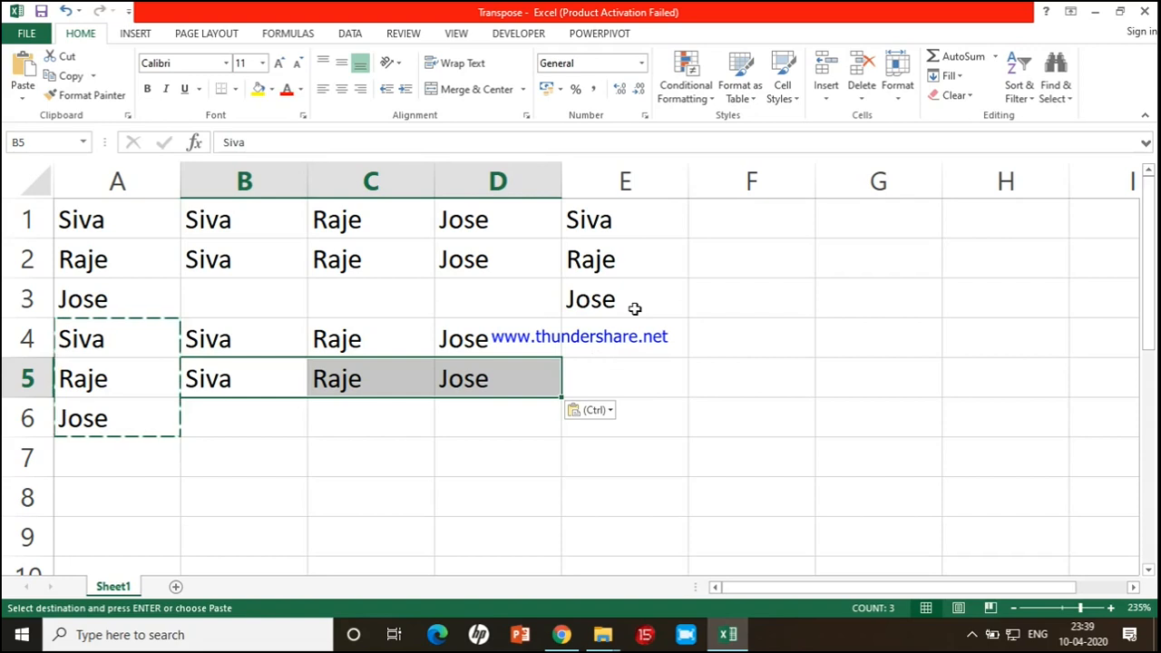
Step: Copy the row B5:D5 and turn it into a column starting at cell E4 using Paste Special with Transpose
key("ctrl+c")
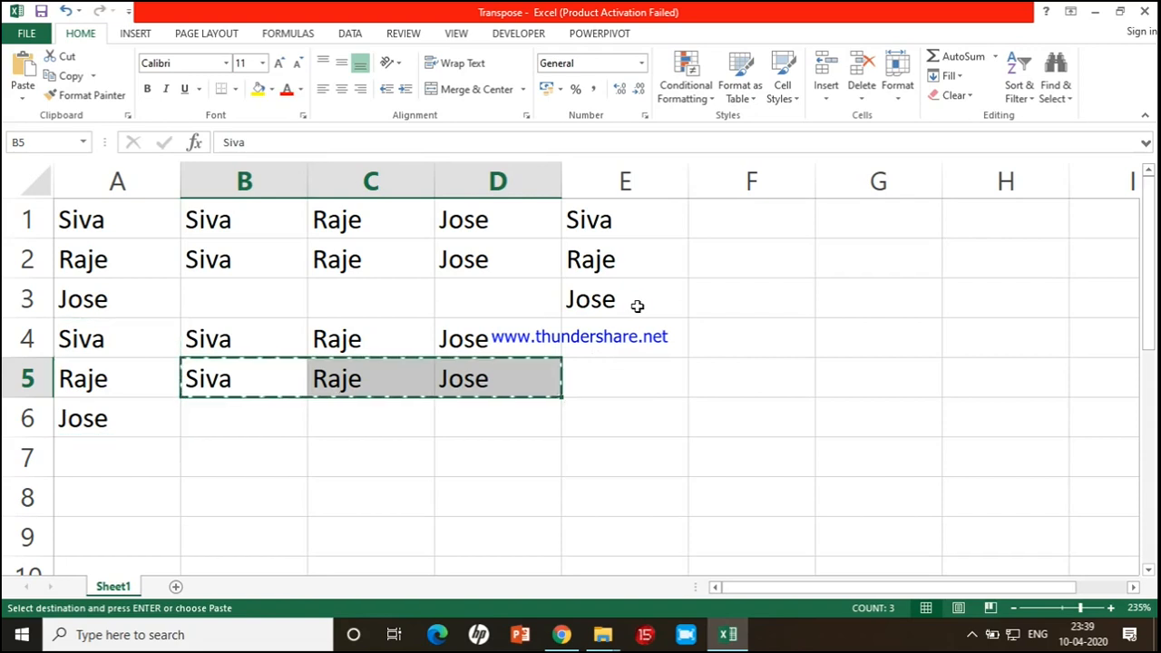
left_click(610, 338)
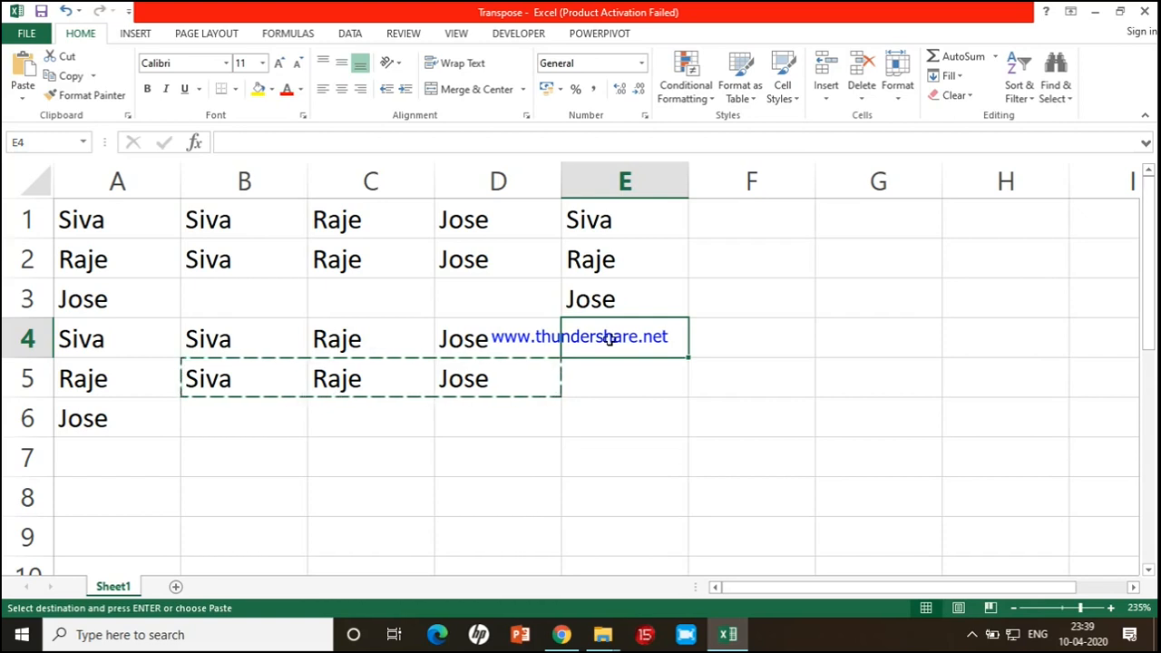
key("ctrl+alt+v")
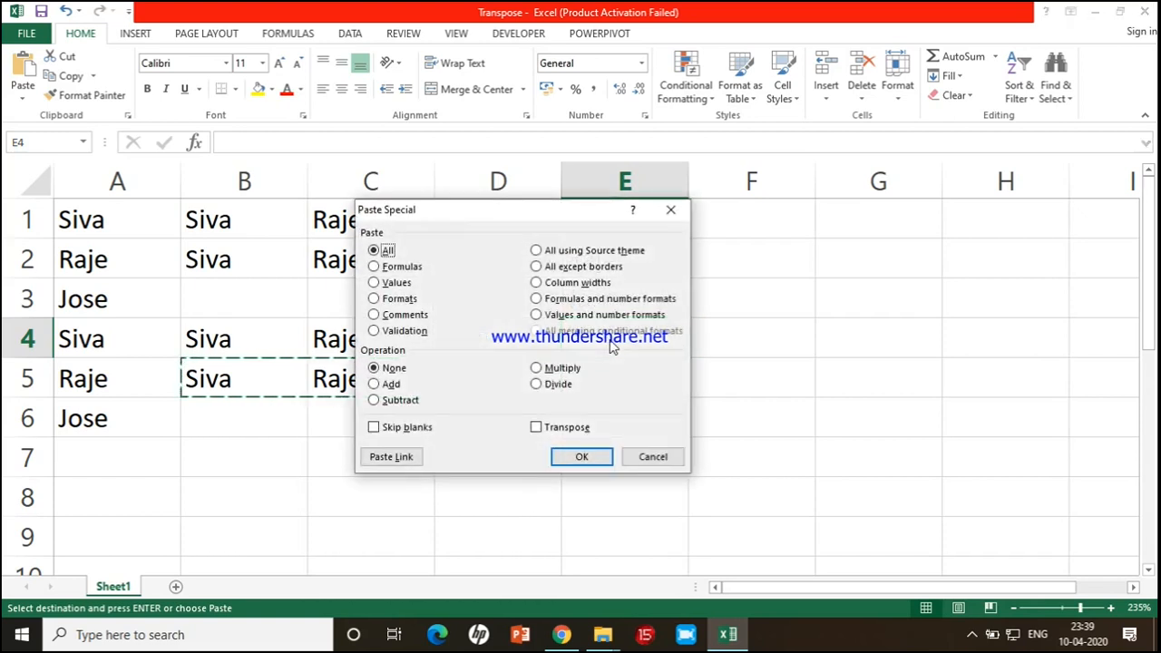
key("e")
key("Return")
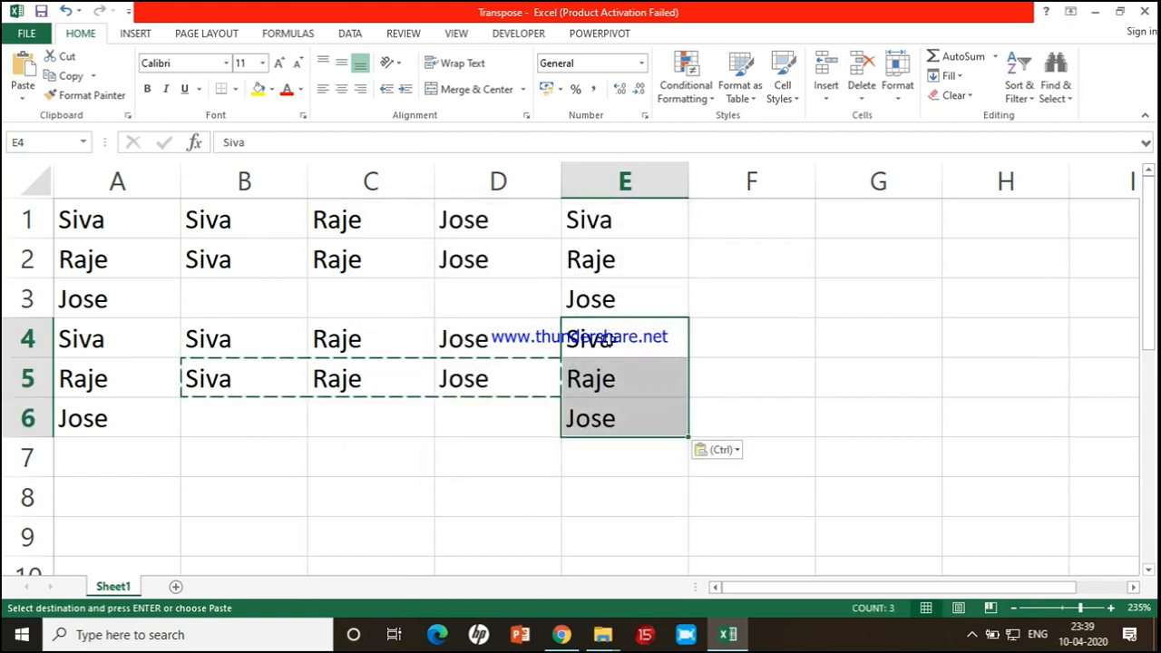
left_click(610, 338)
key("Escape")
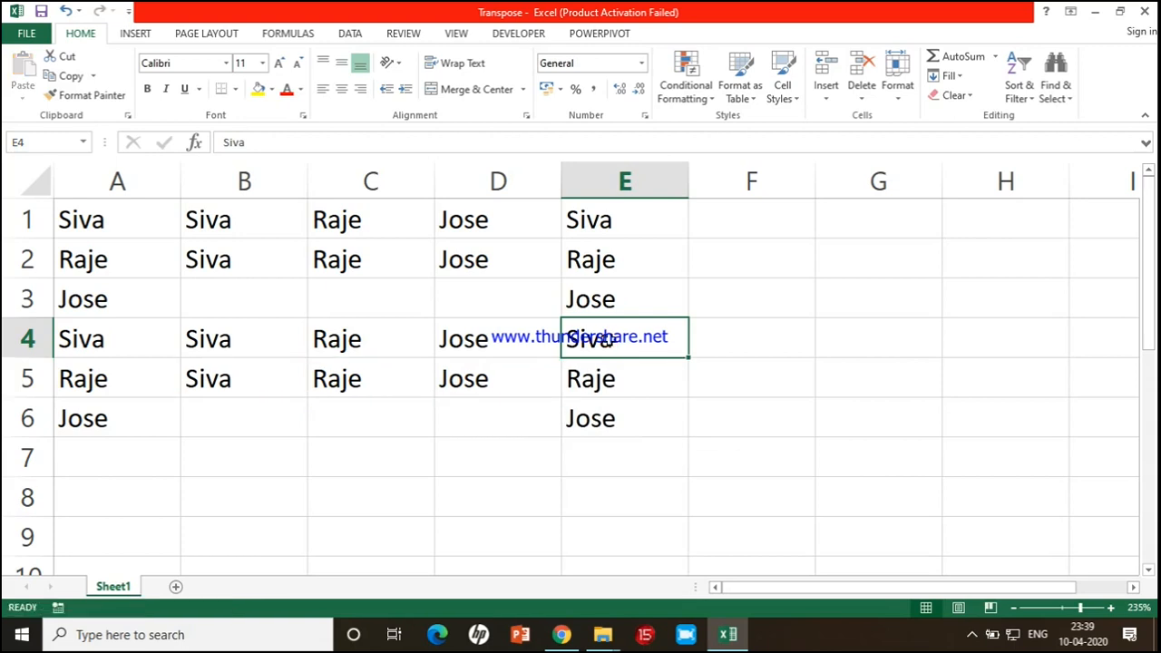